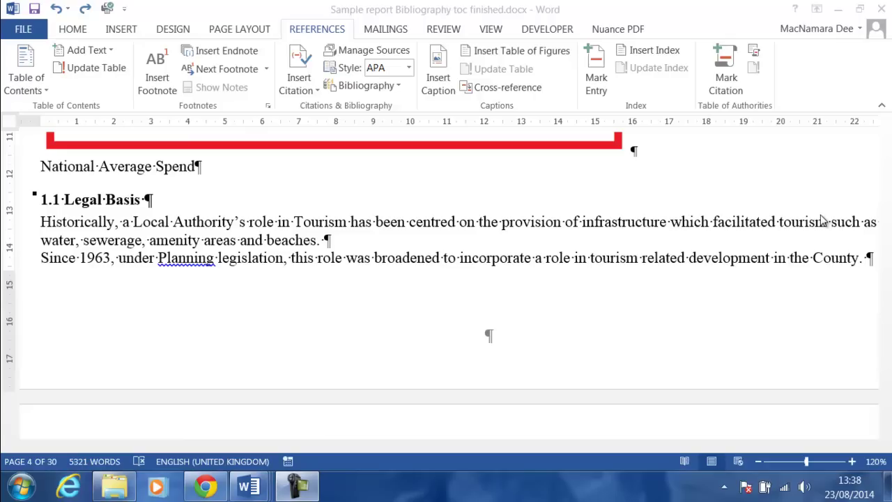
# - Look through the report from the table of contents to the figures, checking the plain-text titles beneath the map and the spending image
pyautogui.click(702, 220)
pyautogui.scroll(20, 702, 220)
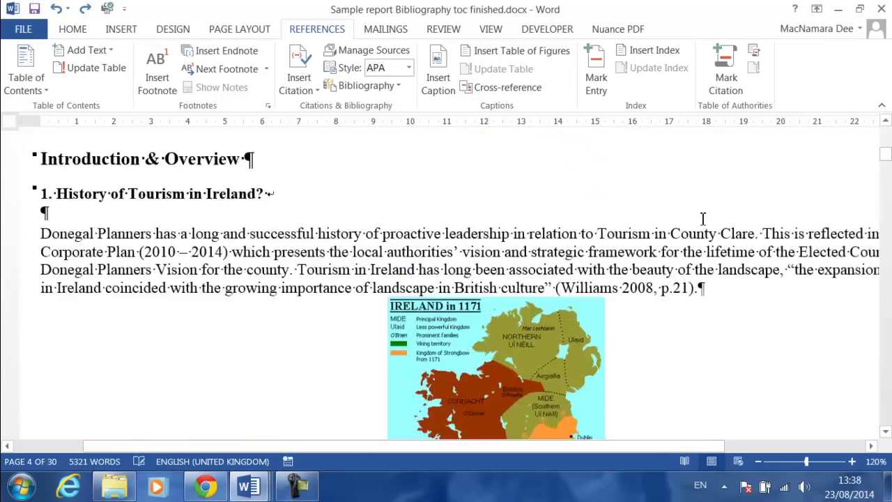
pyautogui.scroll(-8, 702, 218)
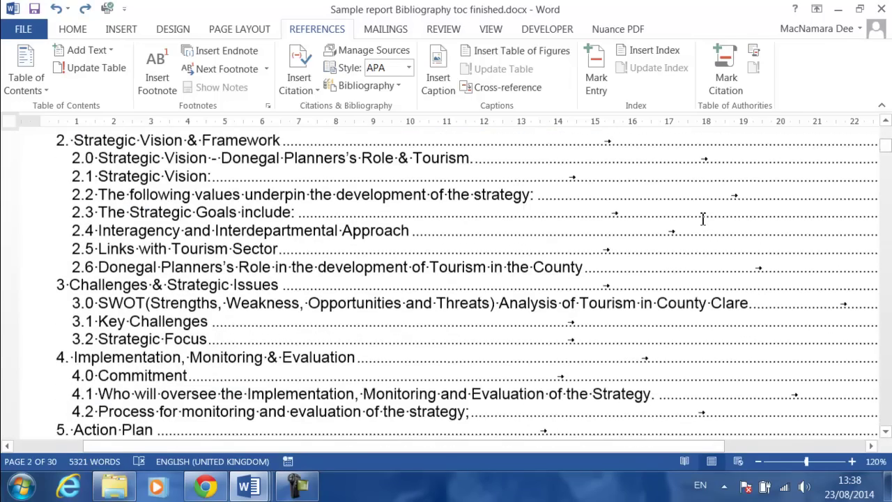
pyautogui.scroll(-6, 702, 218)
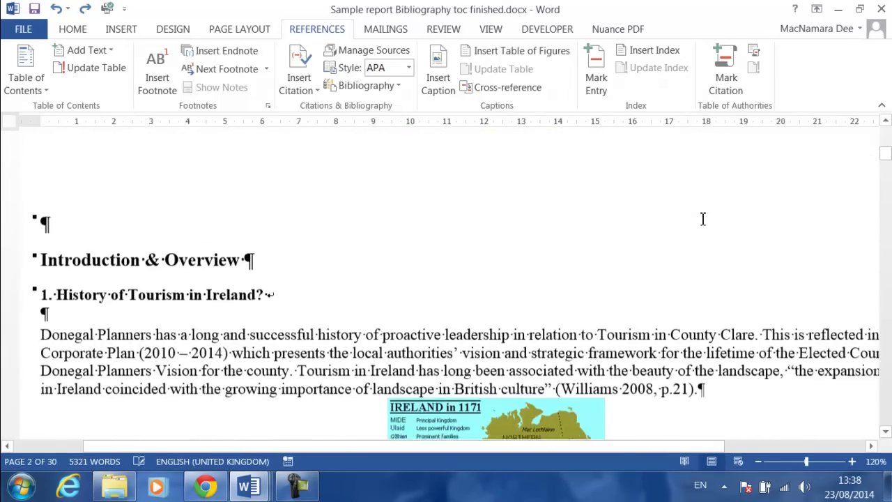
pyautogui.scroll(-2, 703, 220)
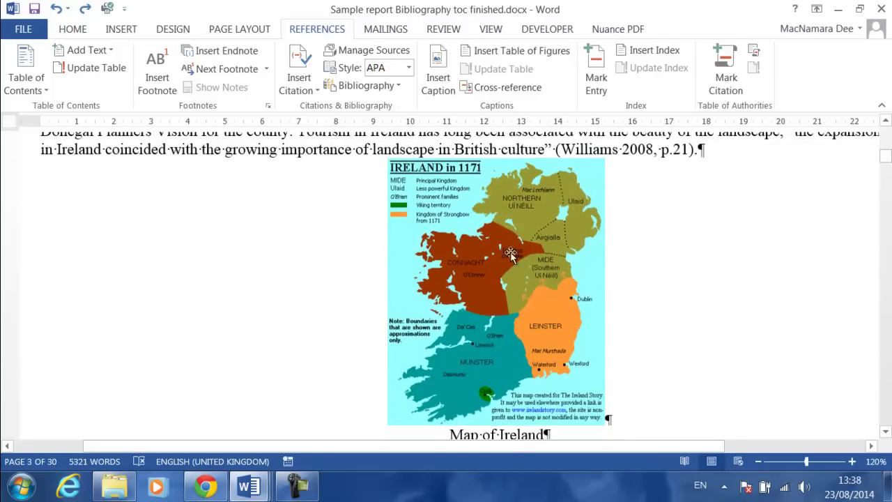
pyautogui.scroll(-12, 551, 263)
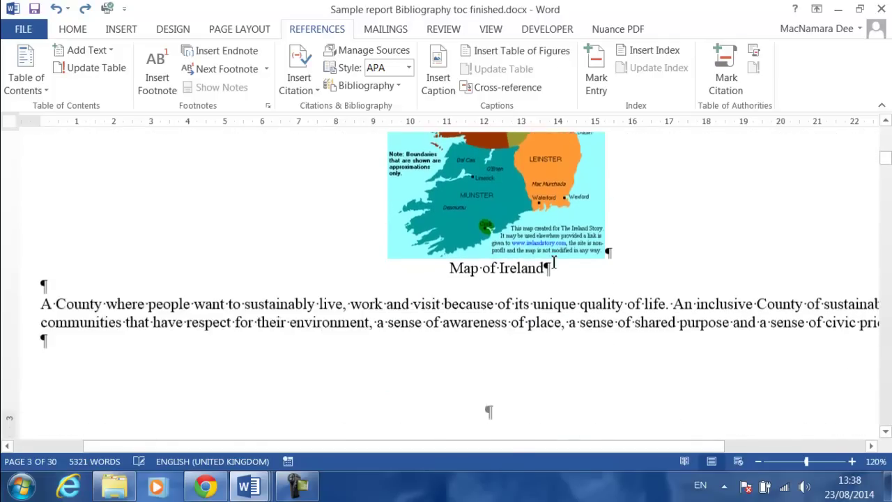
pyautogui.scroll(-10, 554, 261)
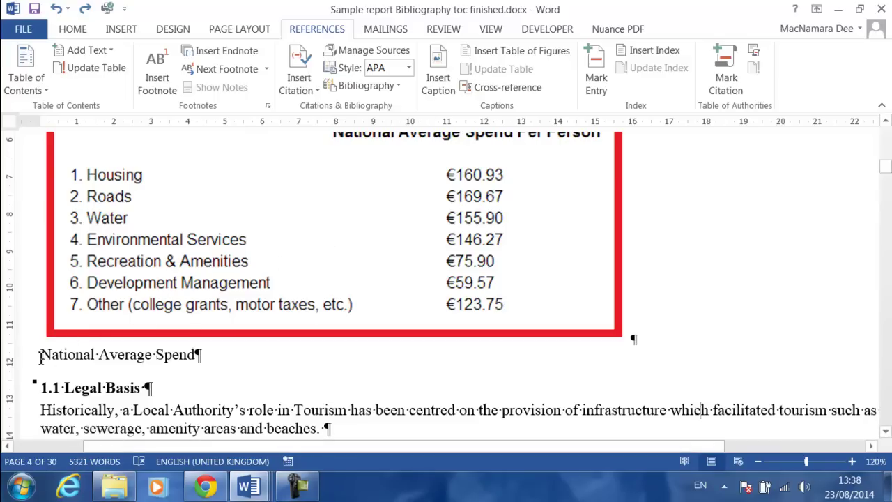
# - Cut the plain text "National Average Spend" beneath the spending image, leaving its line empty
pyautogui.moveTo(42, 356); pyautogui.dragTo(187, 354)
pyautogui.hotkey('ctrl', 'c')
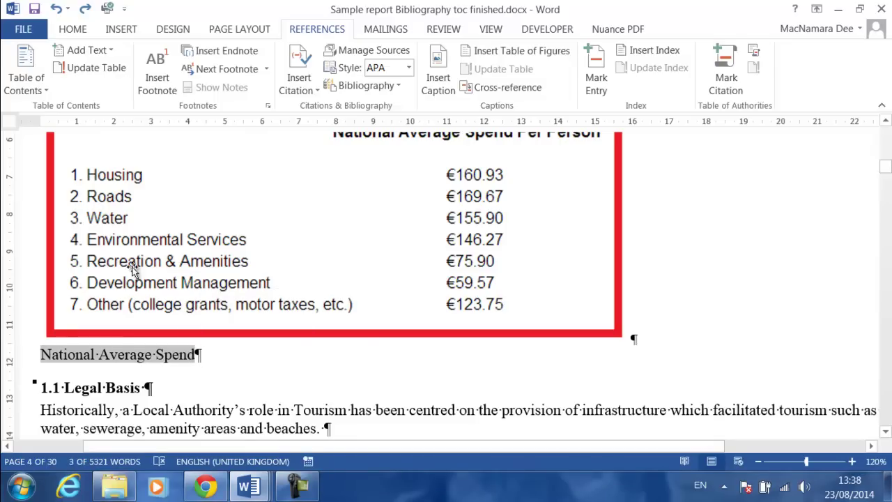
pyautogui.click(73, 29)
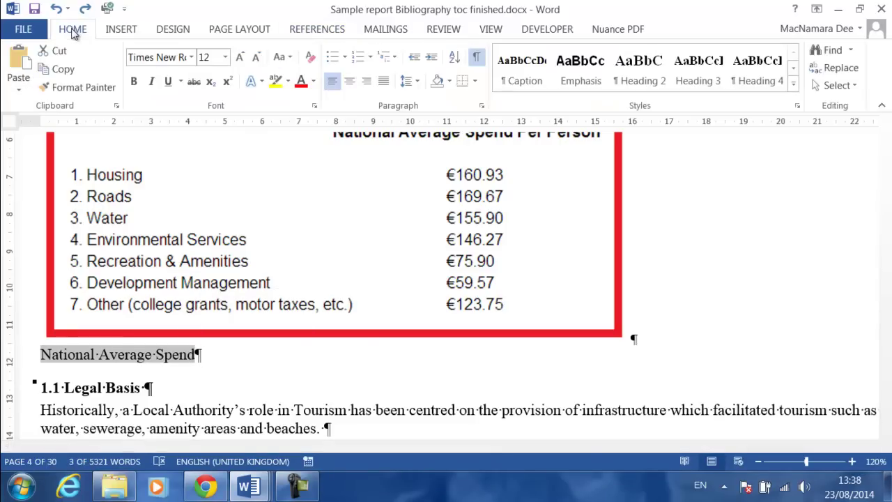
pyautogui.click(59, 53)
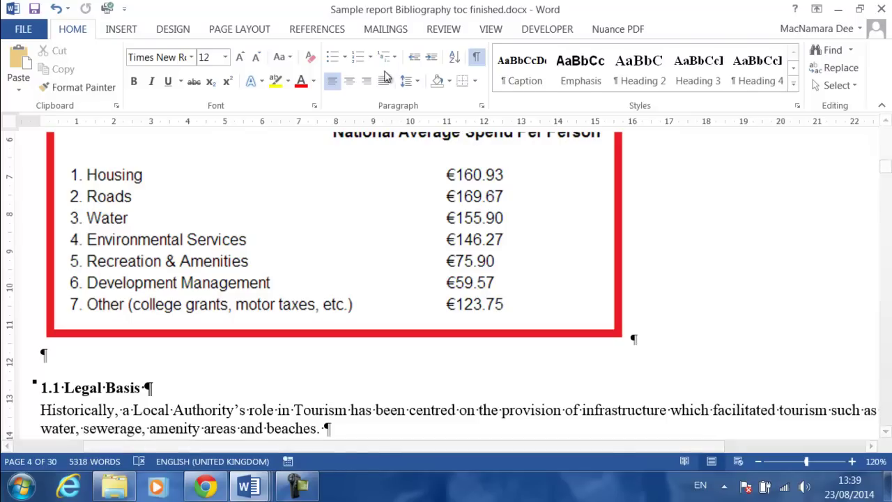
# - Insert a caption with the Figure label on the empty line, reading "Figure 1 National Average Spend"
pyautogui.click(315, 32)
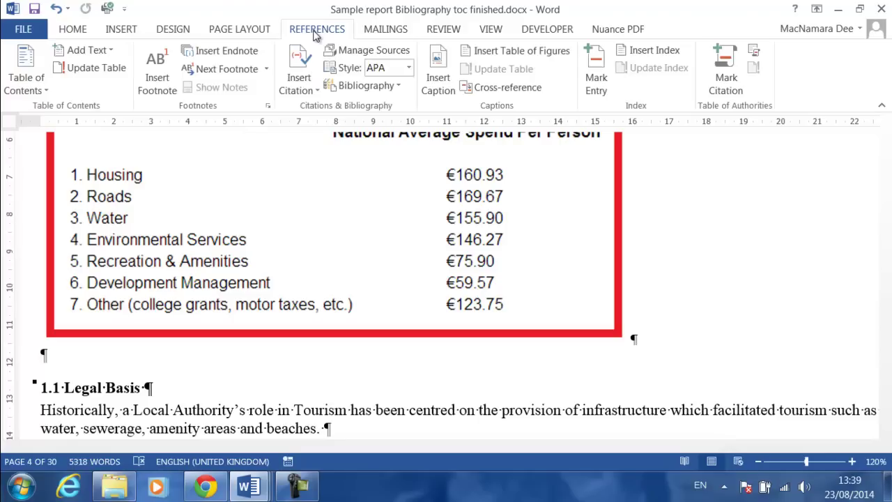
pyautogui.click(438, 83)
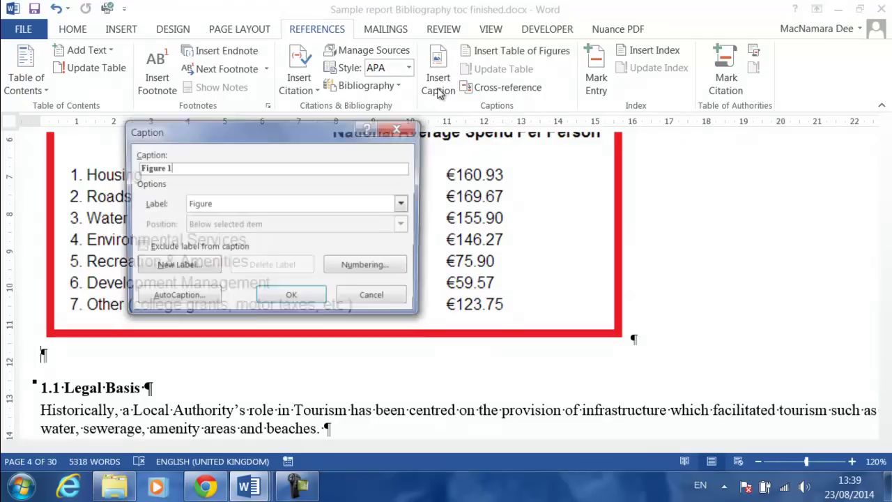
pyautogui.click(404, 203)
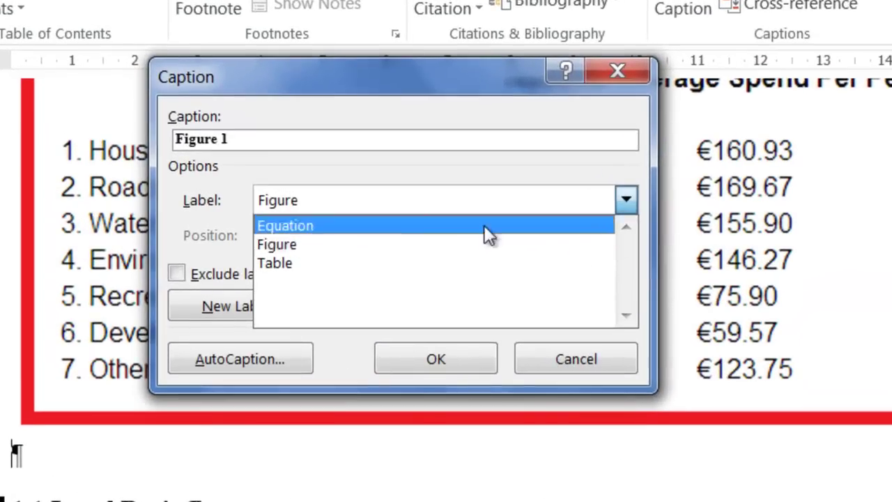
pyautogui.click(364, 249)
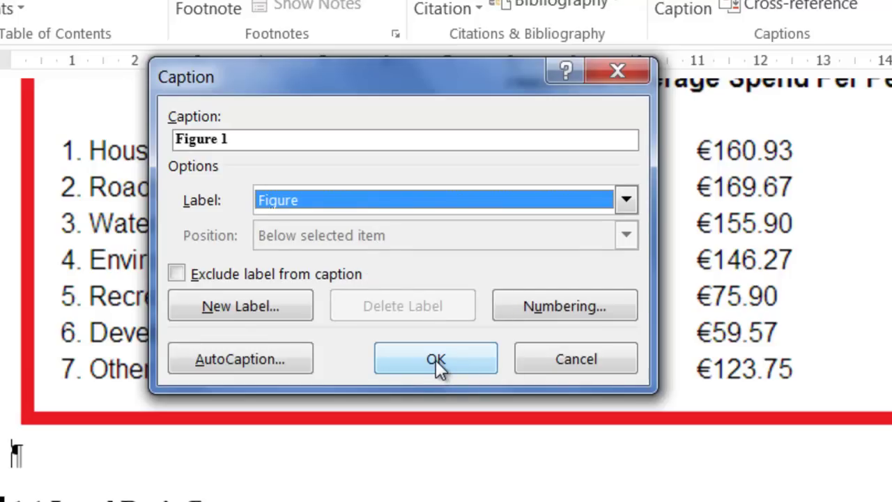
pyautogui.click(250, 138)
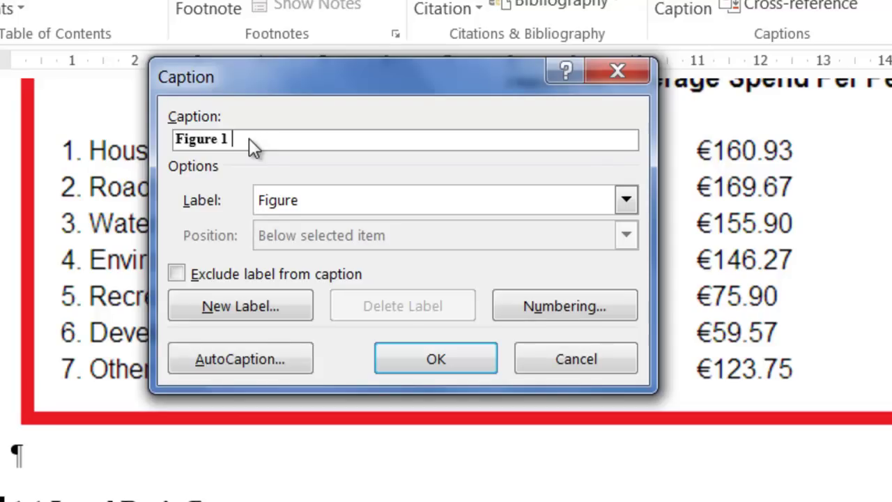
pyautogui.hotkey('ctrl', 'v')
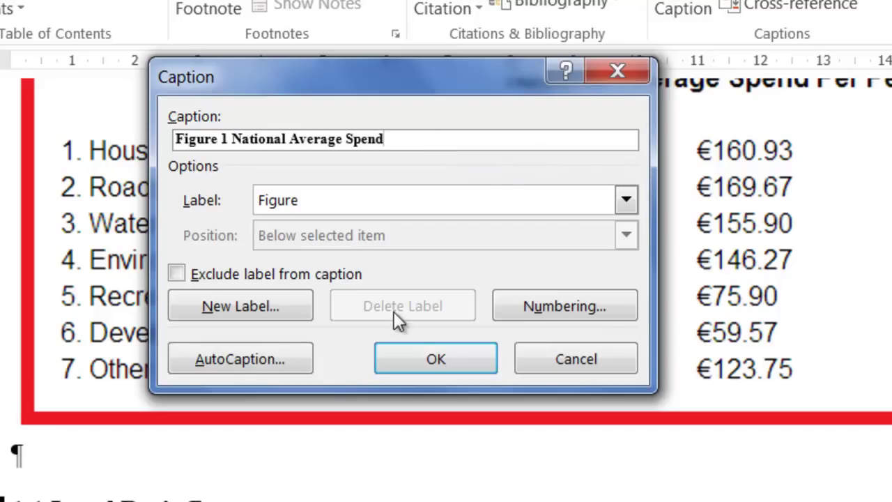
pyautogui.click(417, 356)
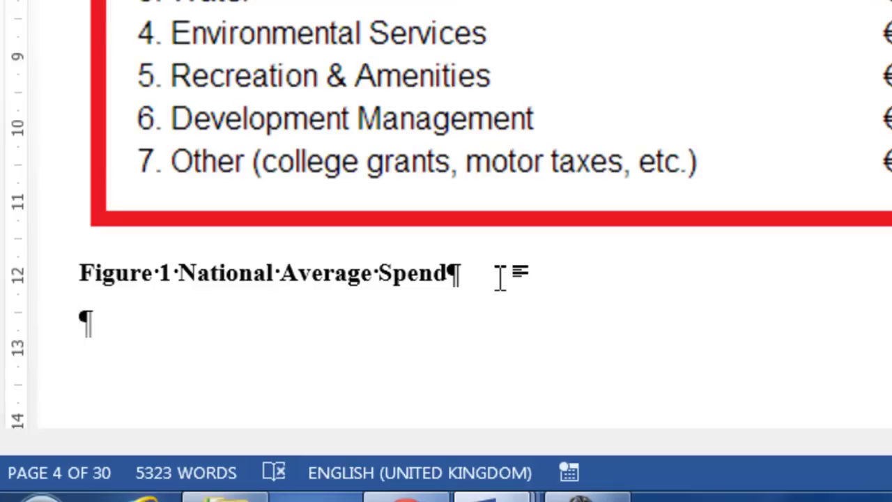
# - Write "As discussed and shown in " on a new line below the National Average Spend caption
pyautogui.write('As disc')
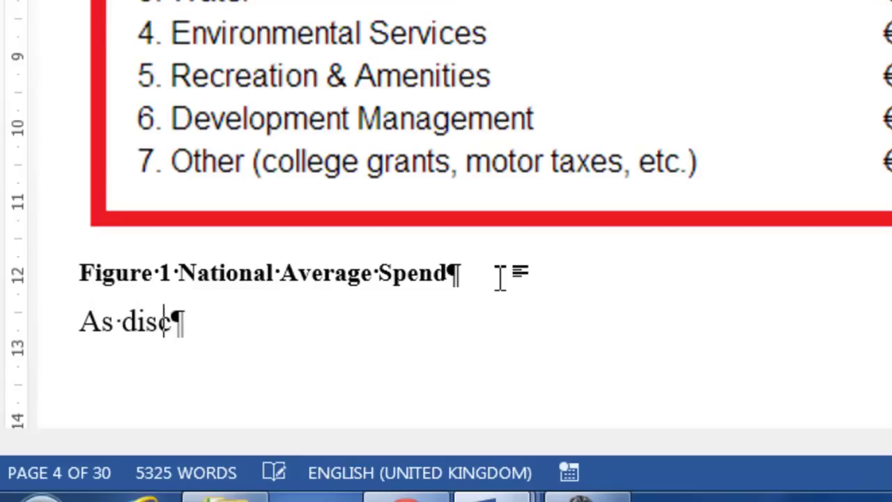
pyautogui.write('ussed')
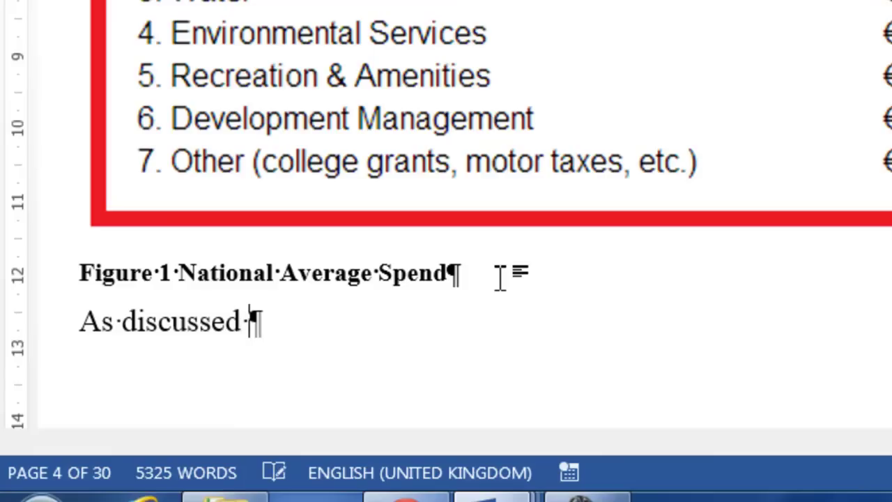
pyautogui.write(' and show')
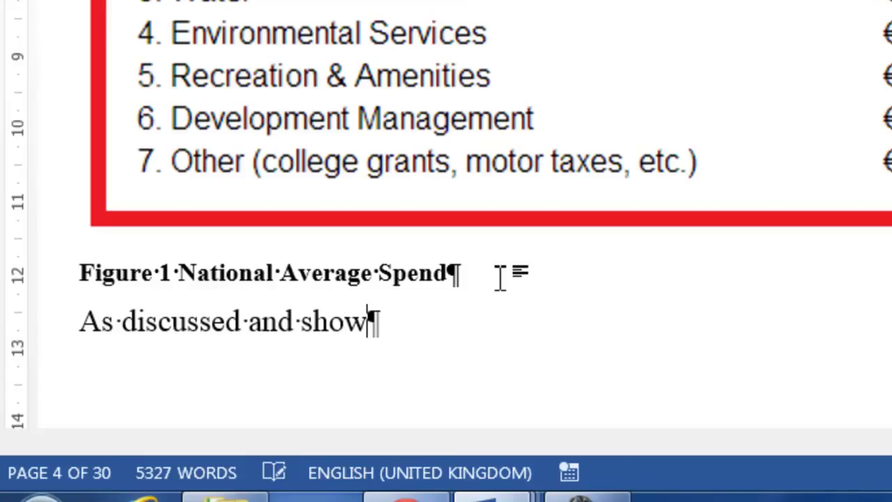
pyautogui.write('n in')
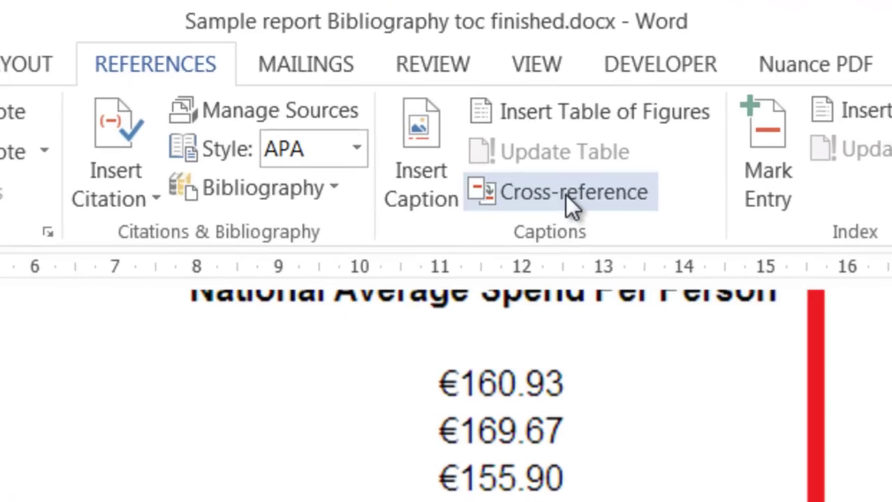
# - Complete the sentence with a hyperlinked cross-reference to the National Average Spend figure, only label and number, followed by the filler text "skjdh iksjd fhksjh"
pyautogui.click(566, 194)
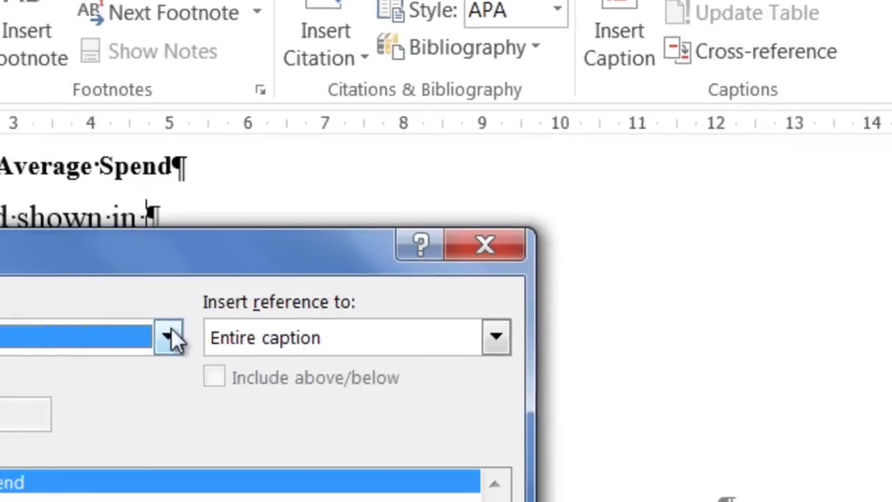
pyautogui.click(171, 333)
pyautogui.moveTo(447, 233); pyautogui.dragTo(447, 191)
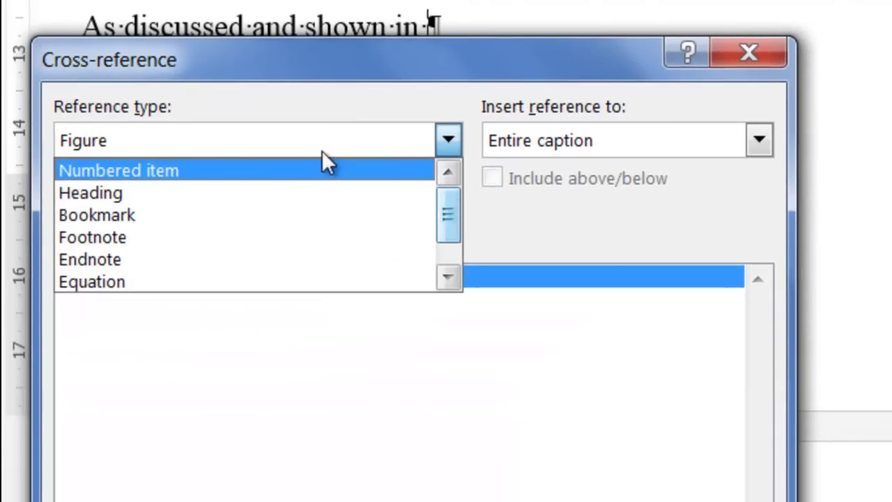
pyautogui.click(290, 169)
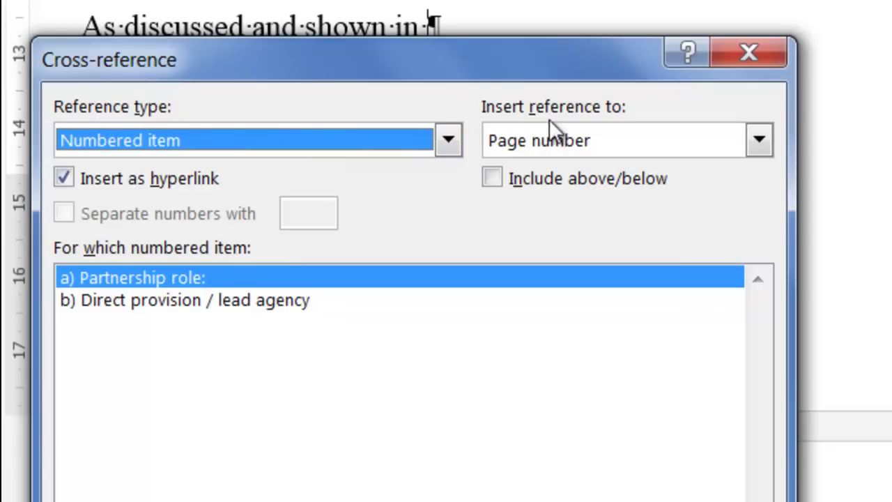
pyautogui.click(448, 141)
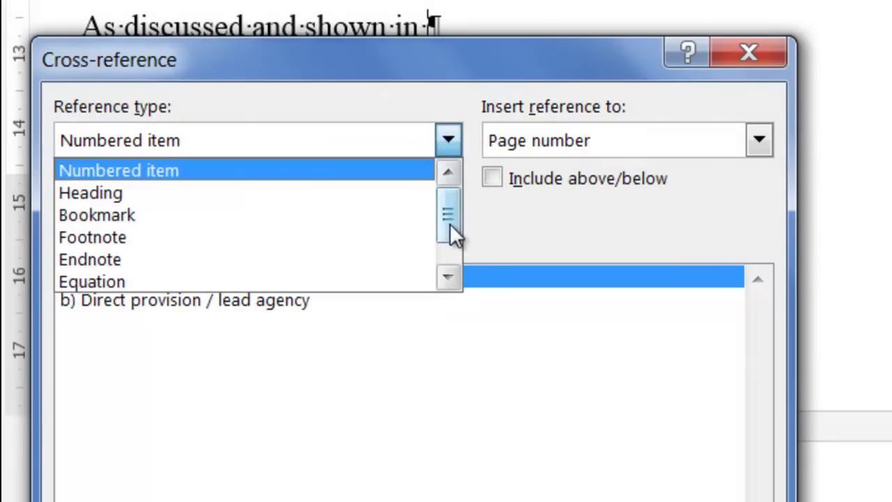
pyautogui.moveTo(449, 223); pyautogui.dragTo(453, 255)
pyautogui.click(336, 258)
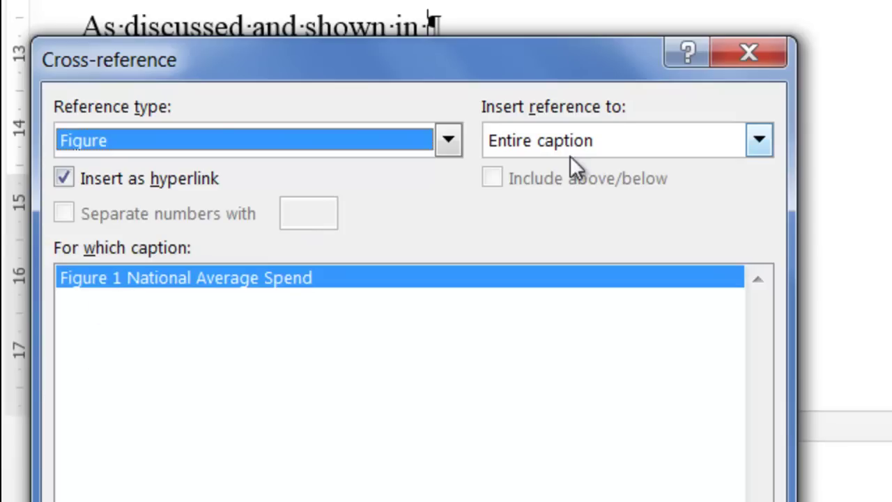
pyautogui.click(623, 132)
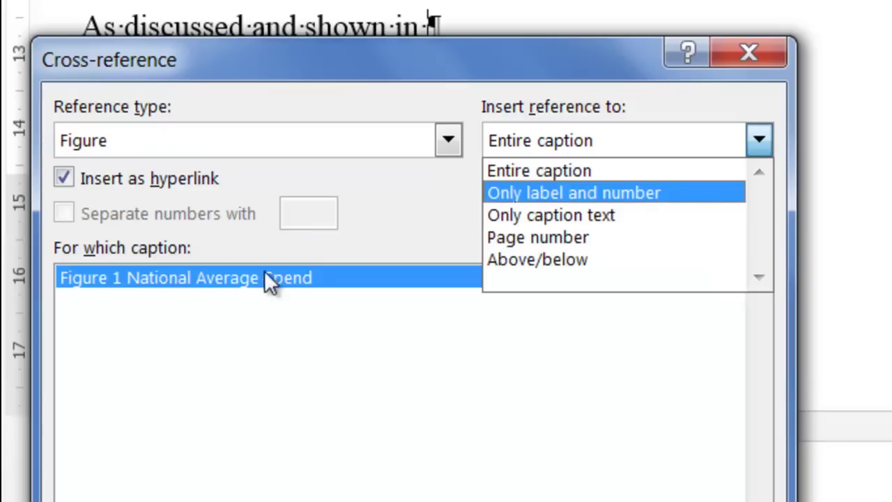
pyautogui.click(526, 198)
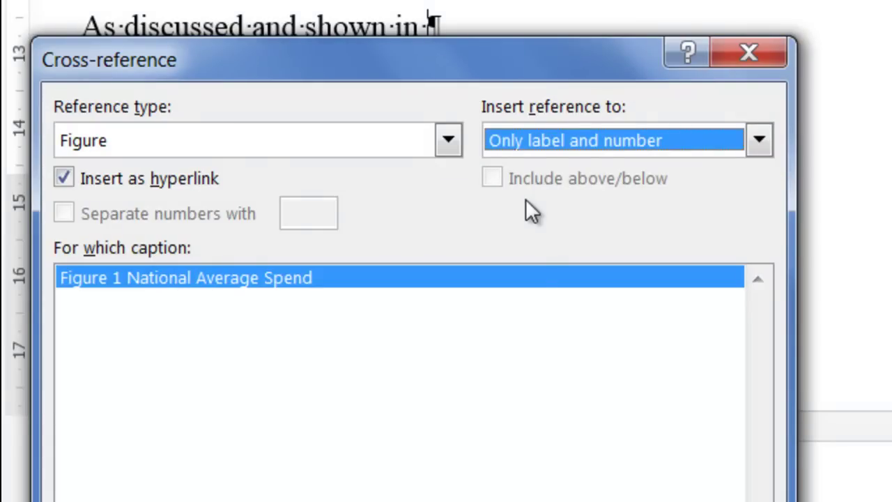
pyautogui.click(533, 496)
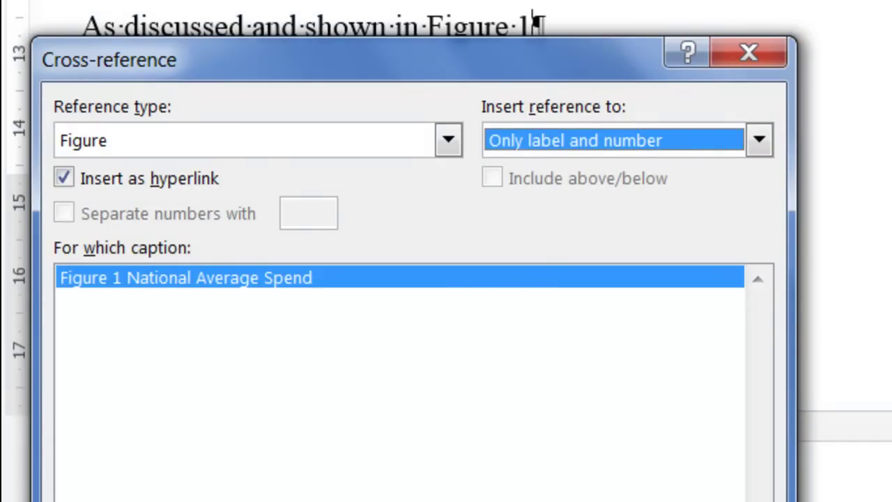
pyautogui.click(533, 496)
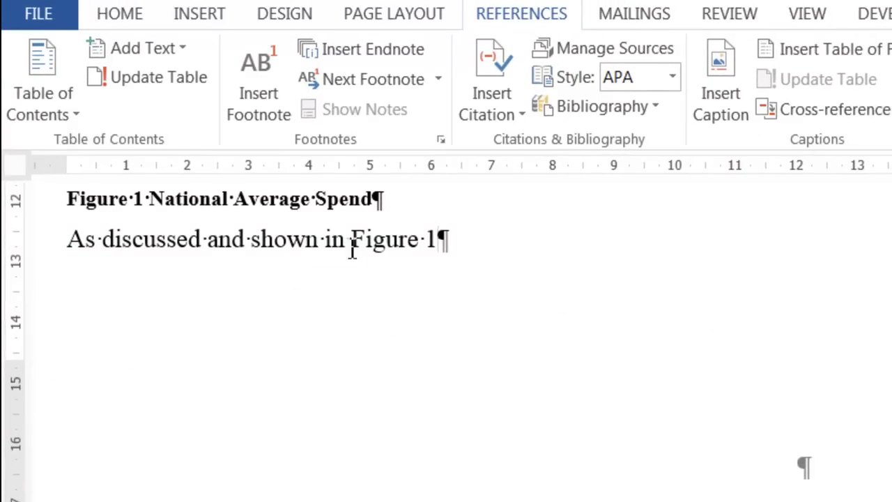
pyautogui.write('skjdh iksjd fhksjh')
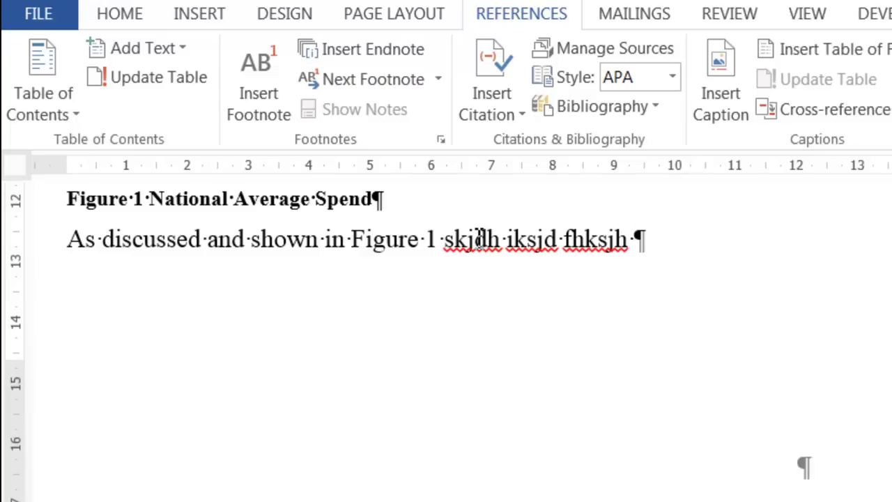
# - Cut the plain text "Map of Ireland" beneath the Ireland in 1171 map on page 3
pyautogui.scroll(20, 480, 238)
pyautogui.scroll(10, 479, 239)
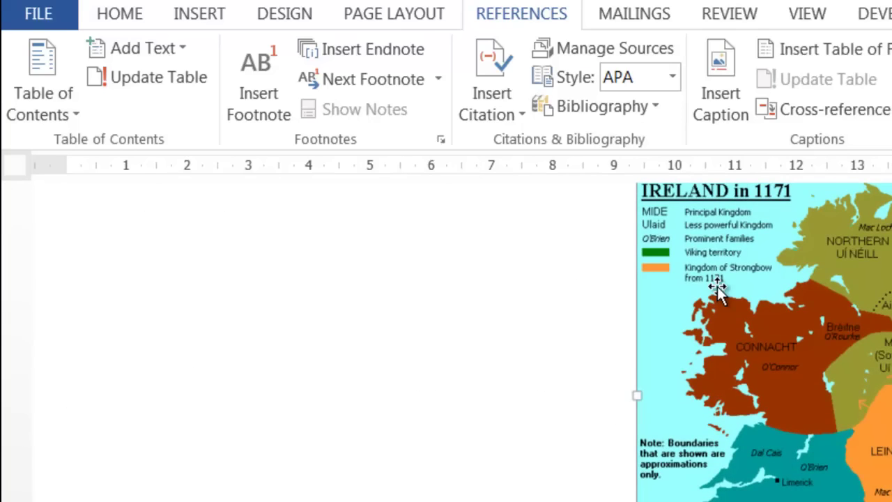
pyautogui.click(717, 285)
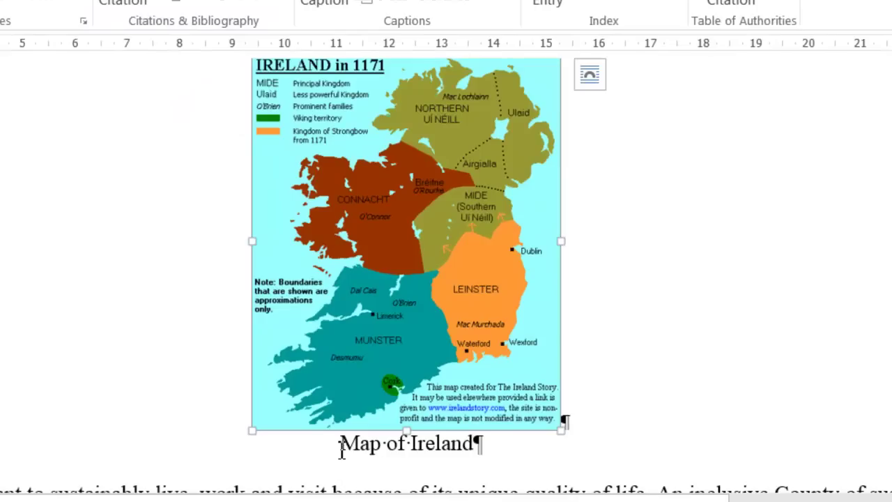
pyautogui.moveTo(341, 443); pyautogui.dragTo(429, 443)
pyautogui.hotkey('ctrl', 'c')
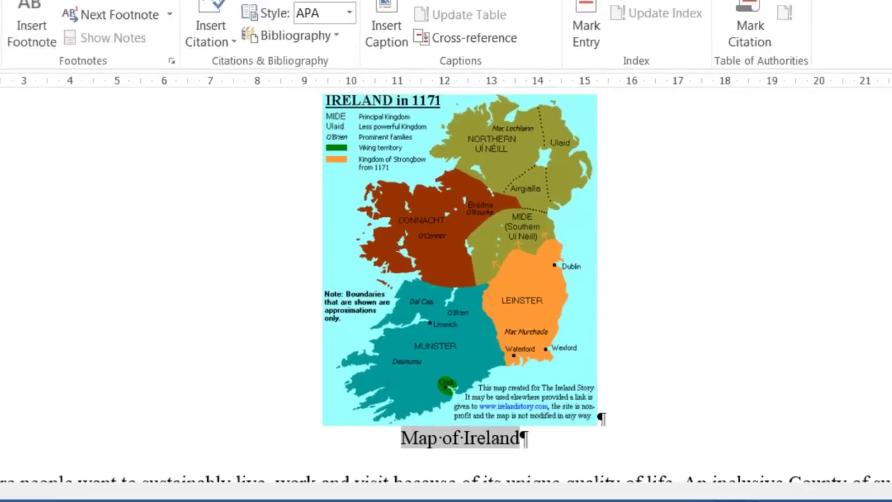
pyautogui.click(77, 31)
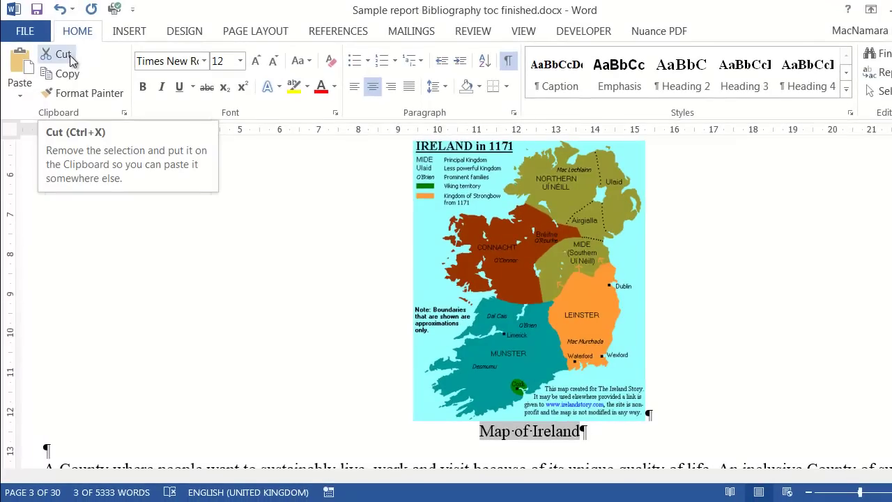
pyautogui.click(70, 57)
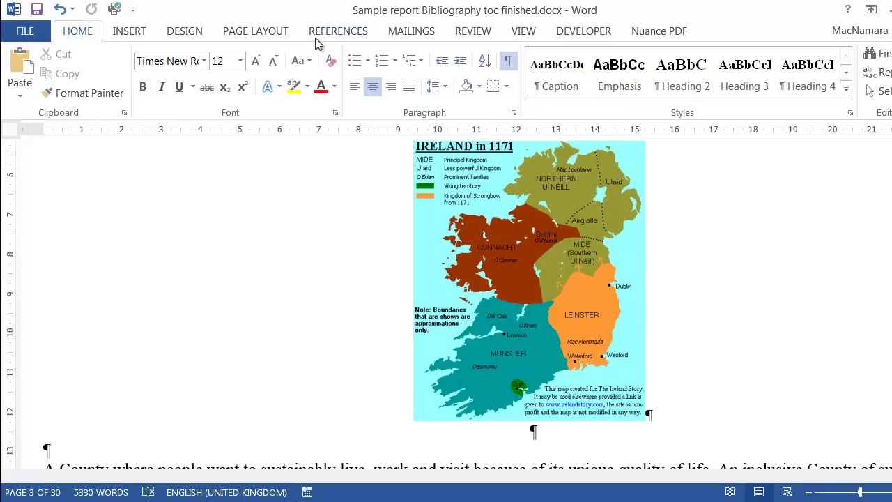
# - Insert a caption with the Figure label beneath the Ireland map, using the cut text so it reads "Figure 1 Map of Ireland"
pyautogui.click(339, 32)
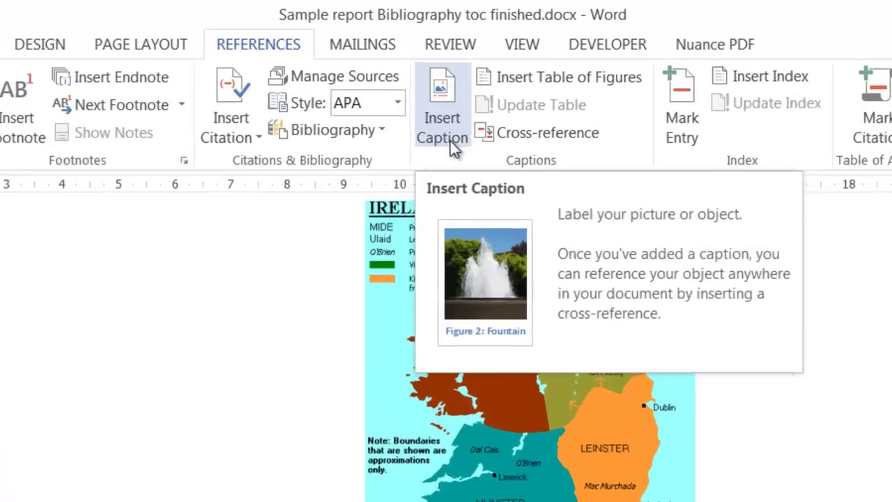
pyautogui.click(472, 101)
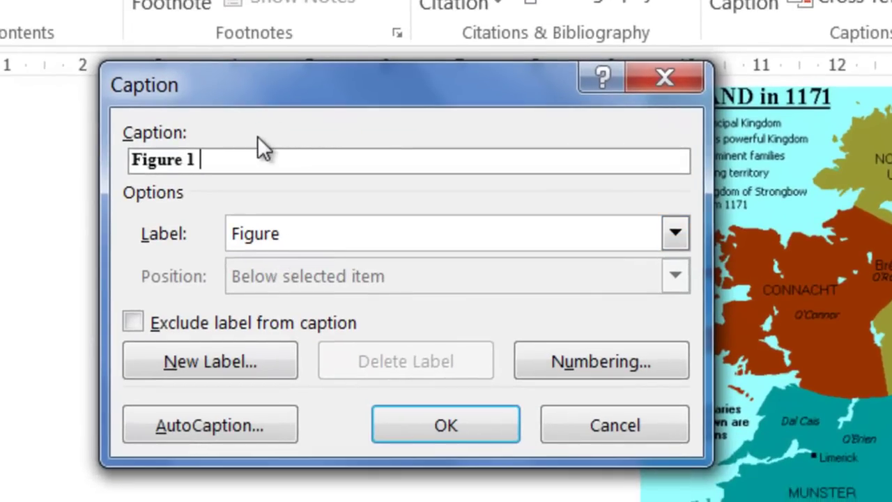
pyautogui.hotkey('ctrl', 'v')
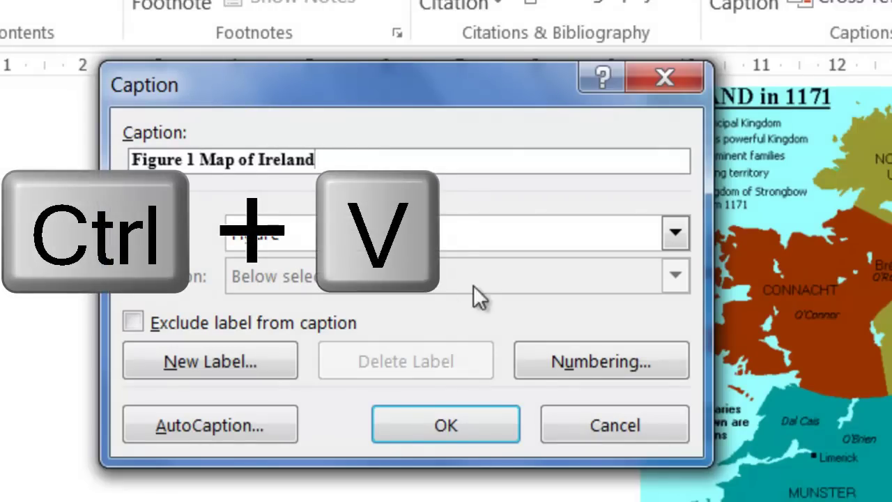
pyautogui.click(484, 422)
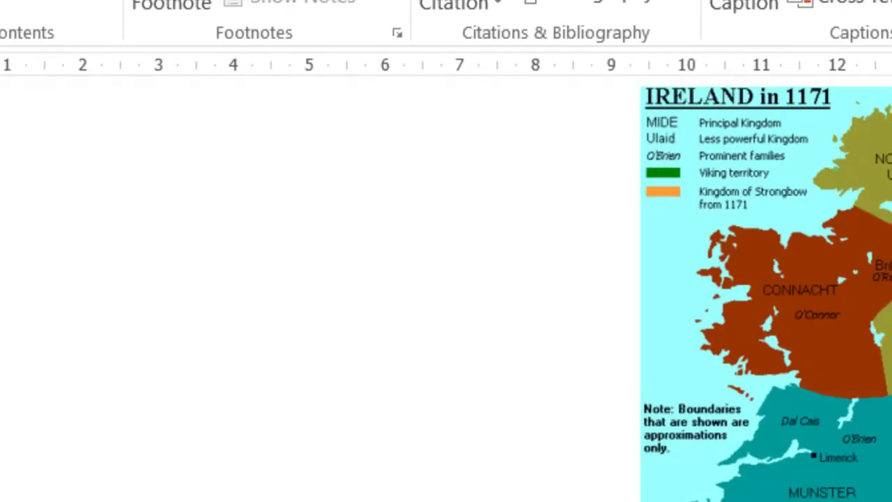
# - Update the figure cross-reference field in the "As discussed and shown in" sentence below the National Average Spend caption on page 4
pyautogui.scroll(-8, 446, 285)
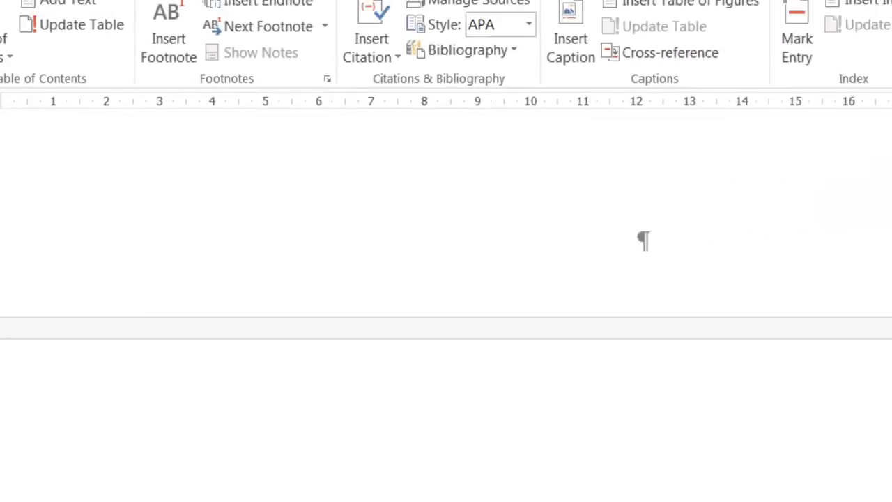
pyautogui.scroll(-3, 167, 495)
pyautogui.scroll(-2, 167, 495)
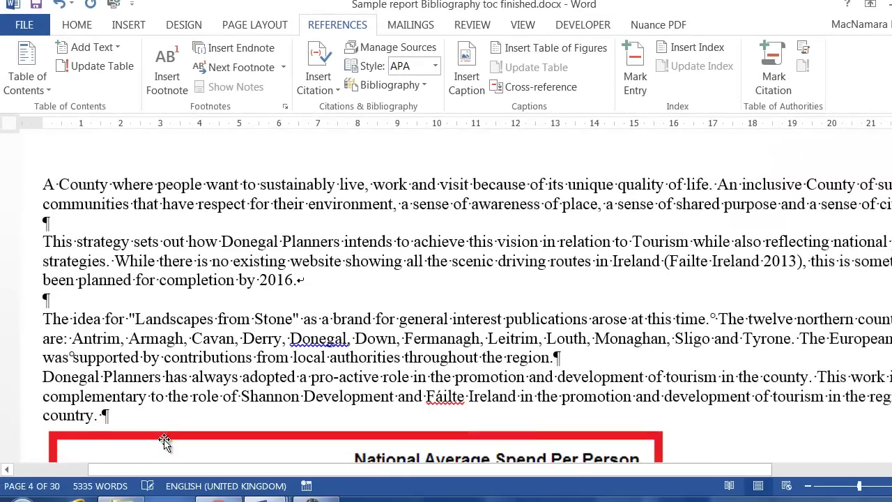
pyautogui.scroll(-3, 164, 440)
pyautogui.scroll(-5, 166, 440)
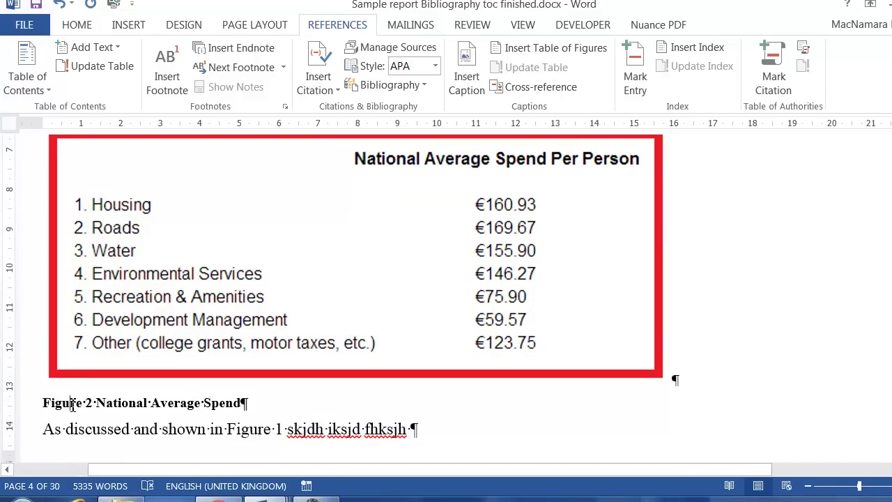
pyautogui.click(268, 433)
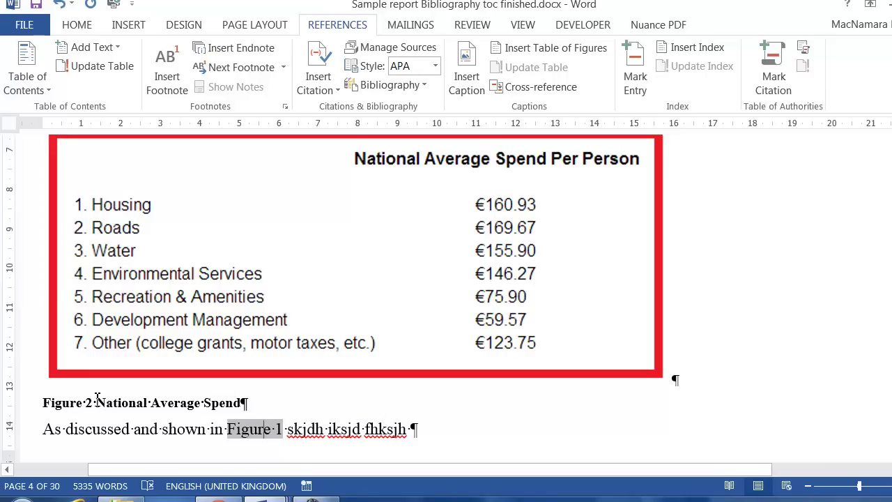
pyautogui.rightClick(257, 431)
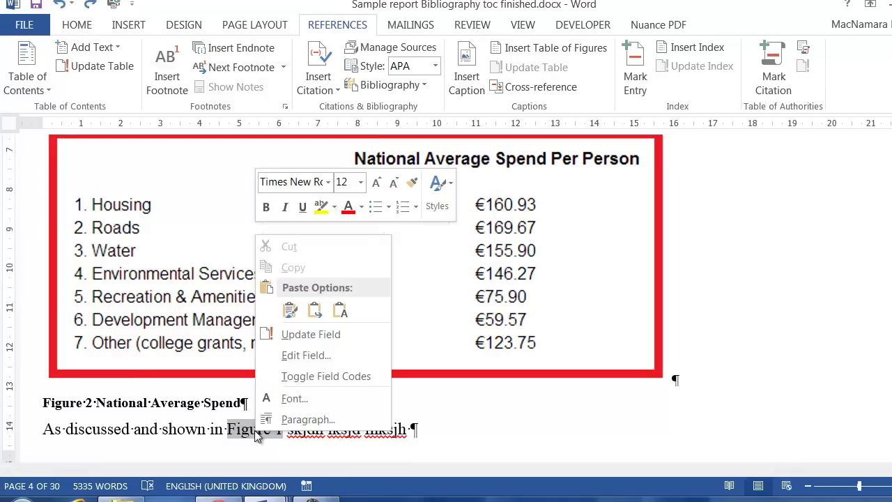
pyautogui.click(362, 332)
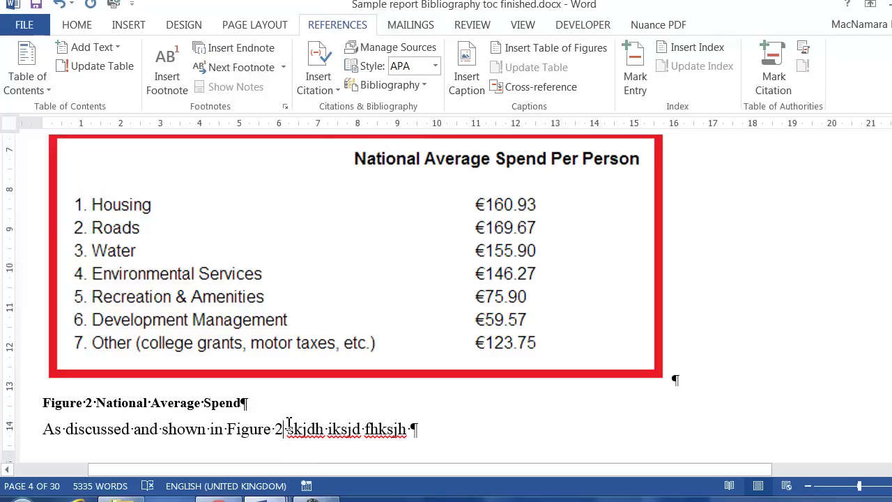
# - Insert a table of figures on the empty line below the table of contents, with the Figure caption label, dotted leader and right-aligned page numbers
pyautogui.scroll(20, 289, 423)
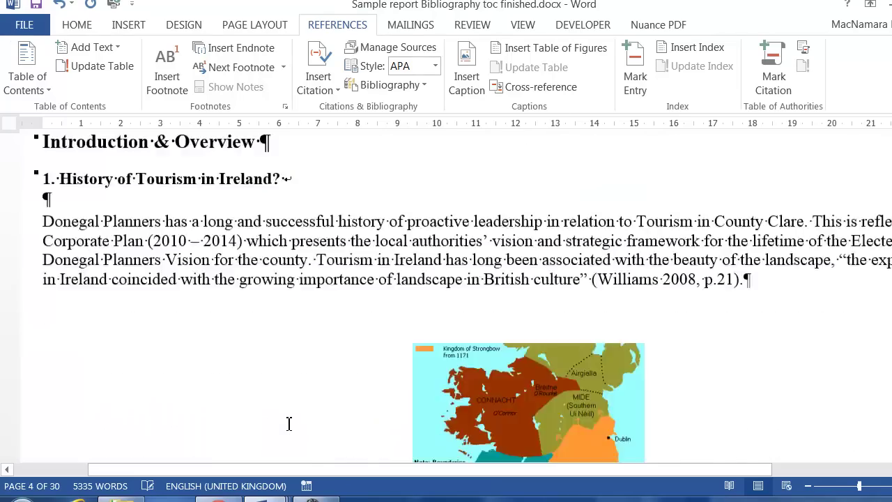
pyautogui.scroll(10, 288, 423)
pyautogui.scroll(-8, 288, 423)
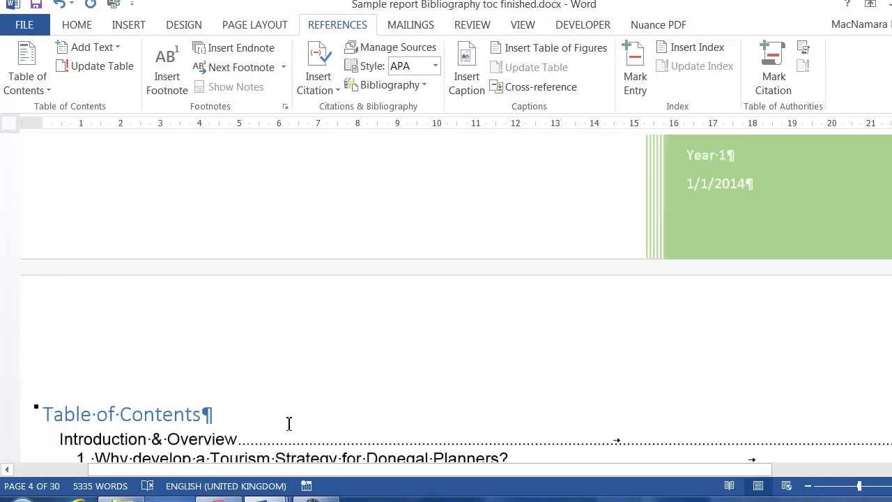
pyautogui.scroll(-10, 289, 423)
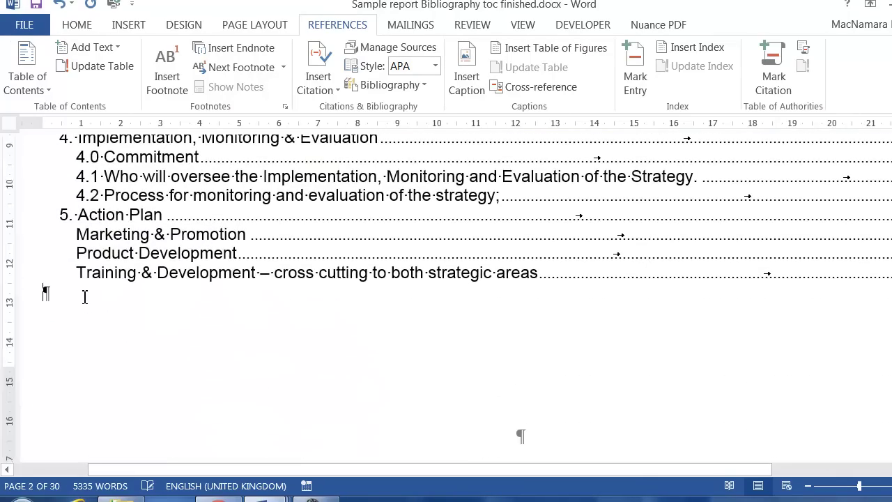
pyautogui.scroll(-1, 84, 297)
pyautogui.scroll(-8, 85, 297)
pyautogui.scroll(5, 84, 297)
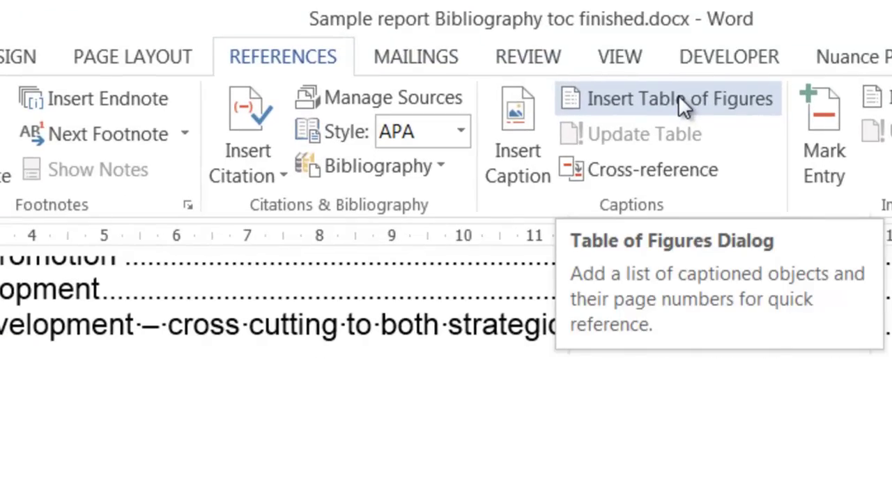
pyautogui.click(680, 97)
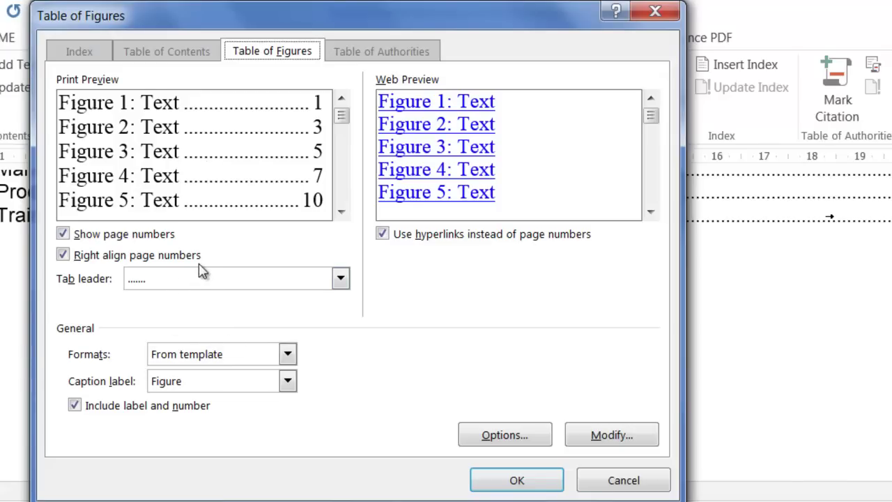
pyautogui.click(517, 482)
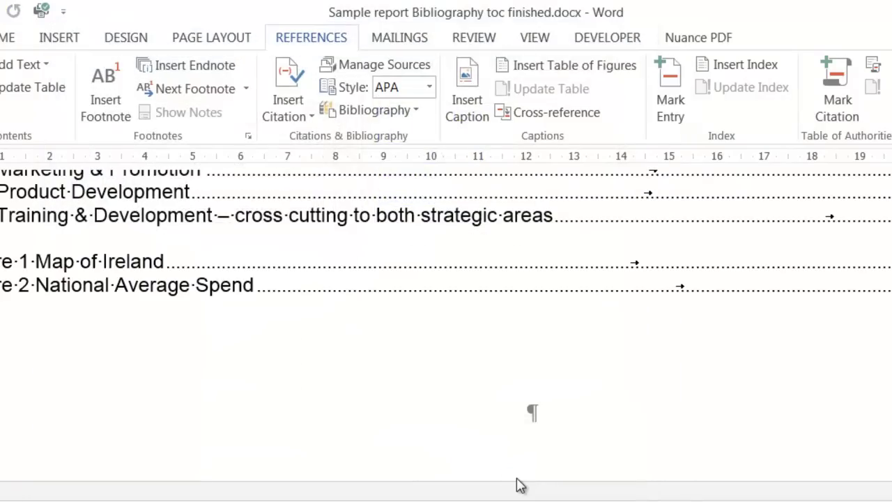
pyautogui.click(266, 314)
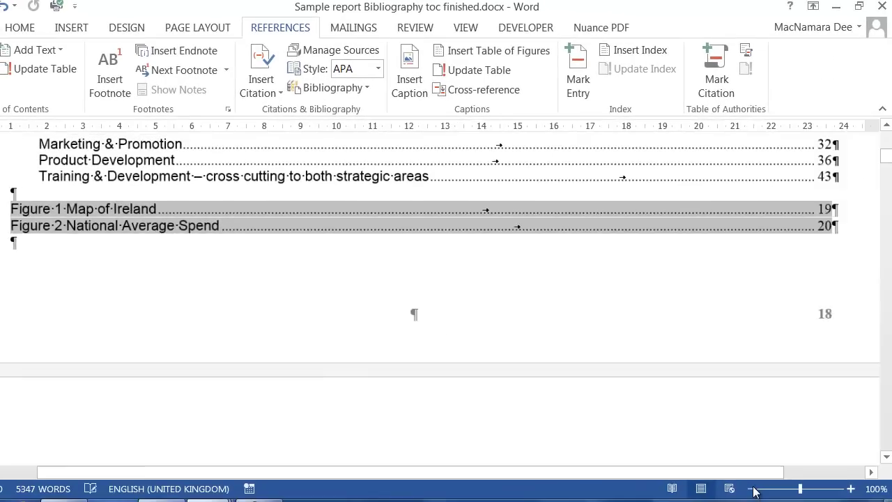
pyautogui.scroll(1, 811, 244)
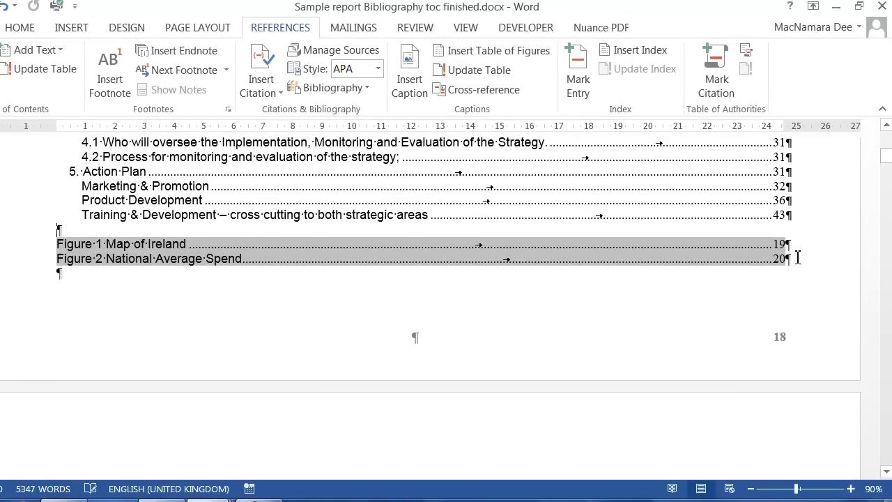